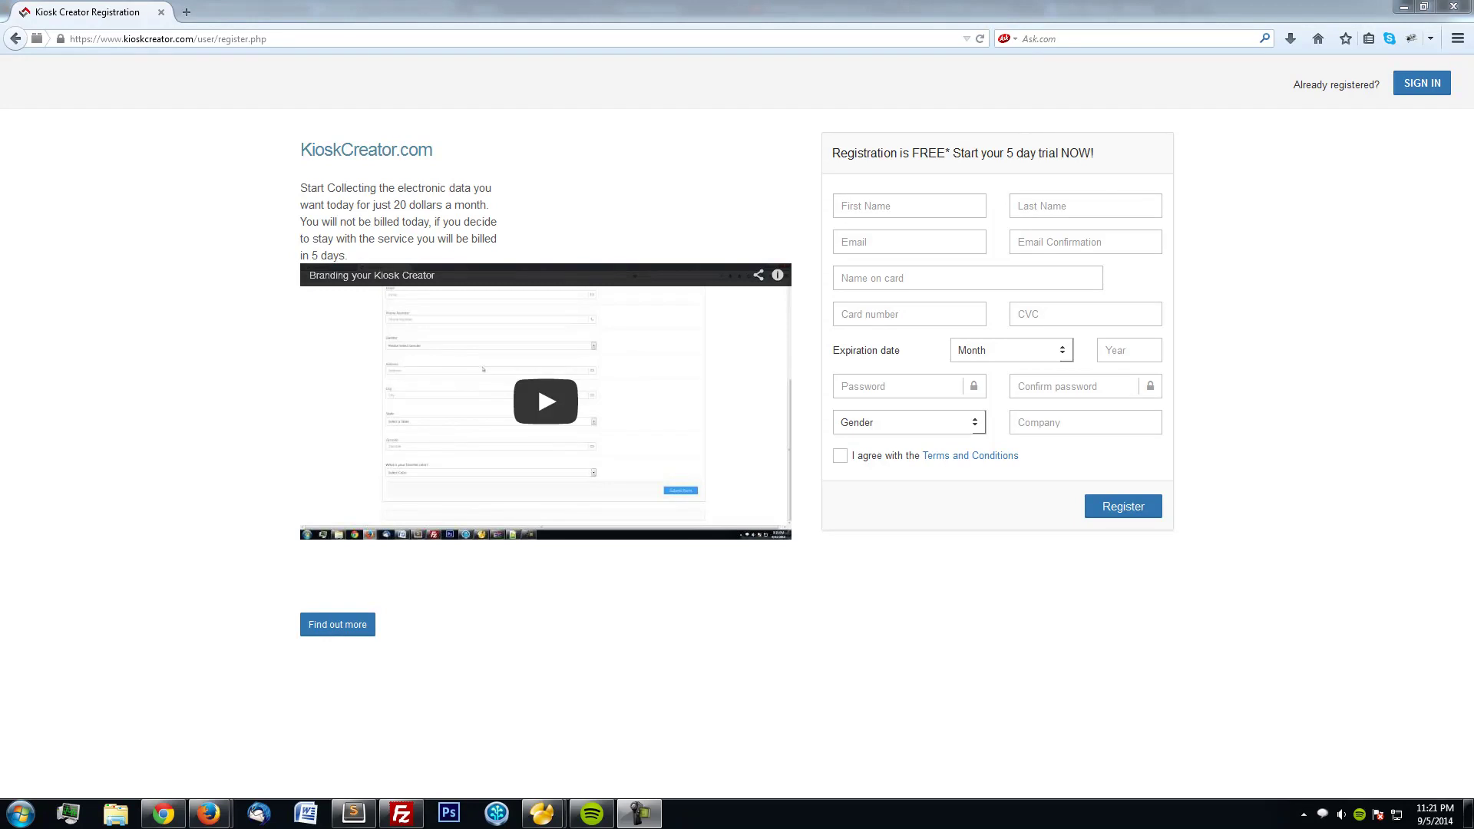
- Enter the registrant's first name and accept the suggested last name
left_click(898, 207)
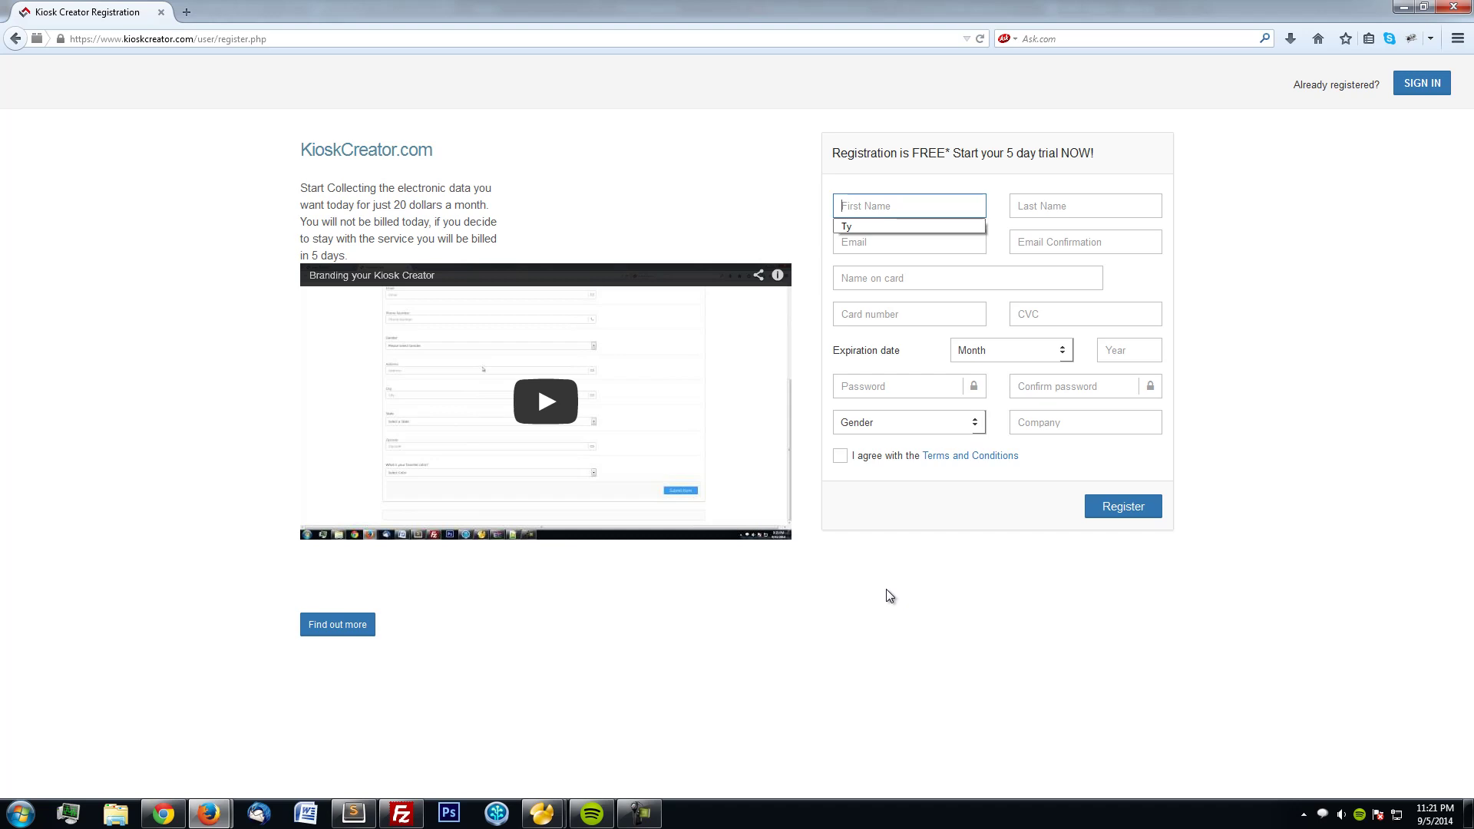
type("Ty")
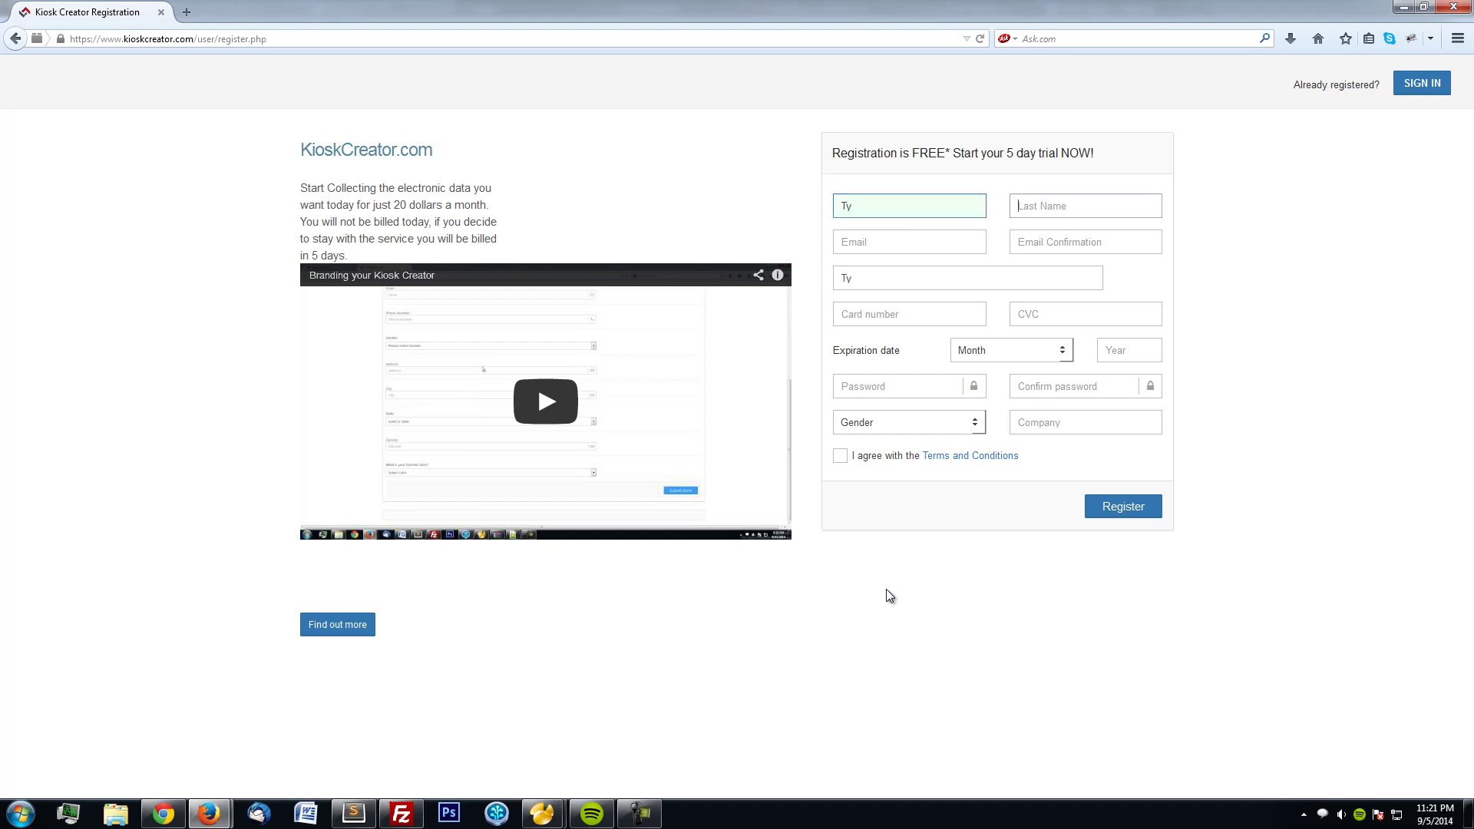
key("Tab")
type("Hud")
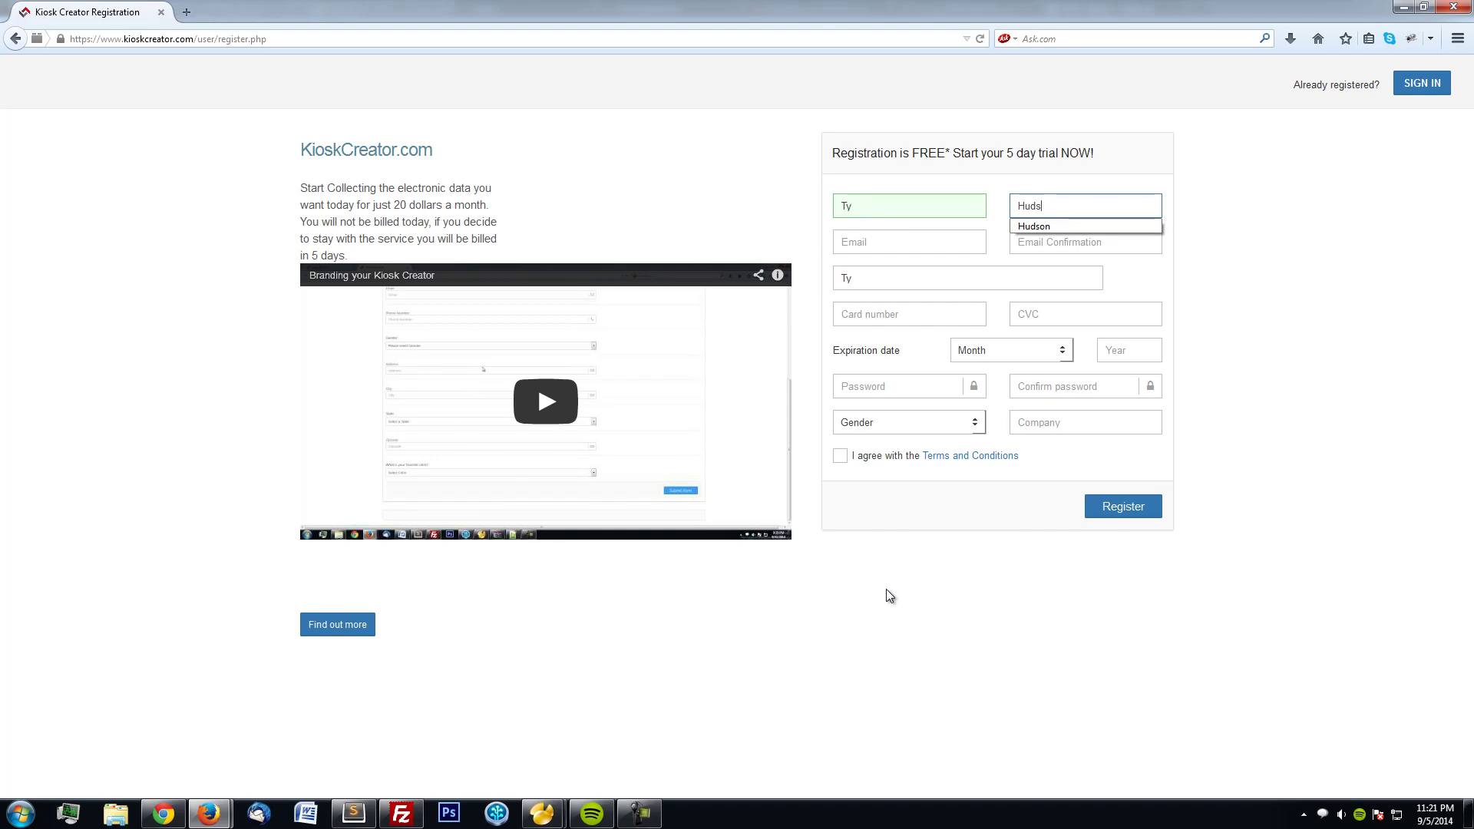
key("Down")
- Fill Email and Email Confirmation with the same suggested address
key("Tab")
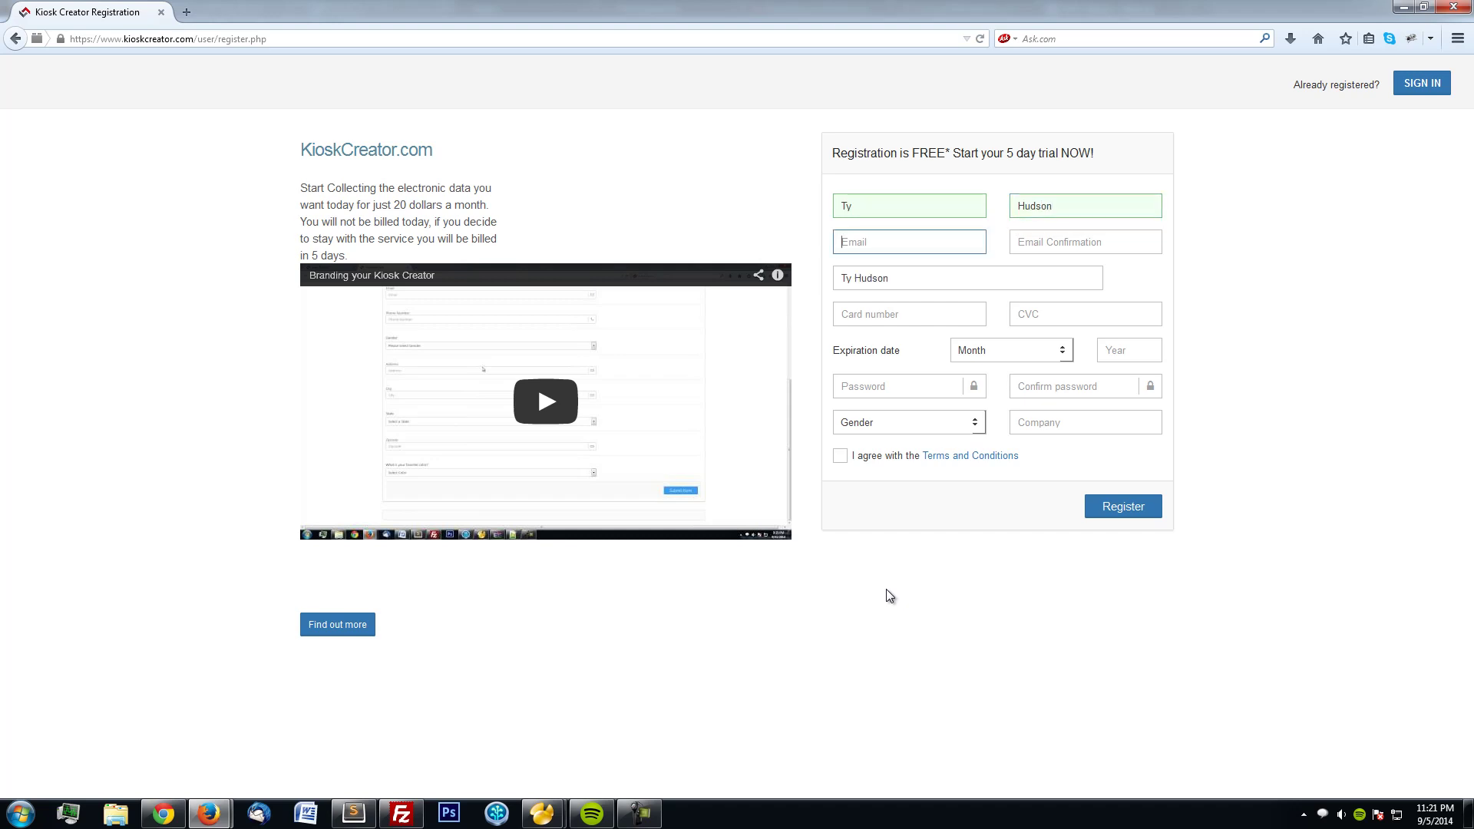
type("ooko0")
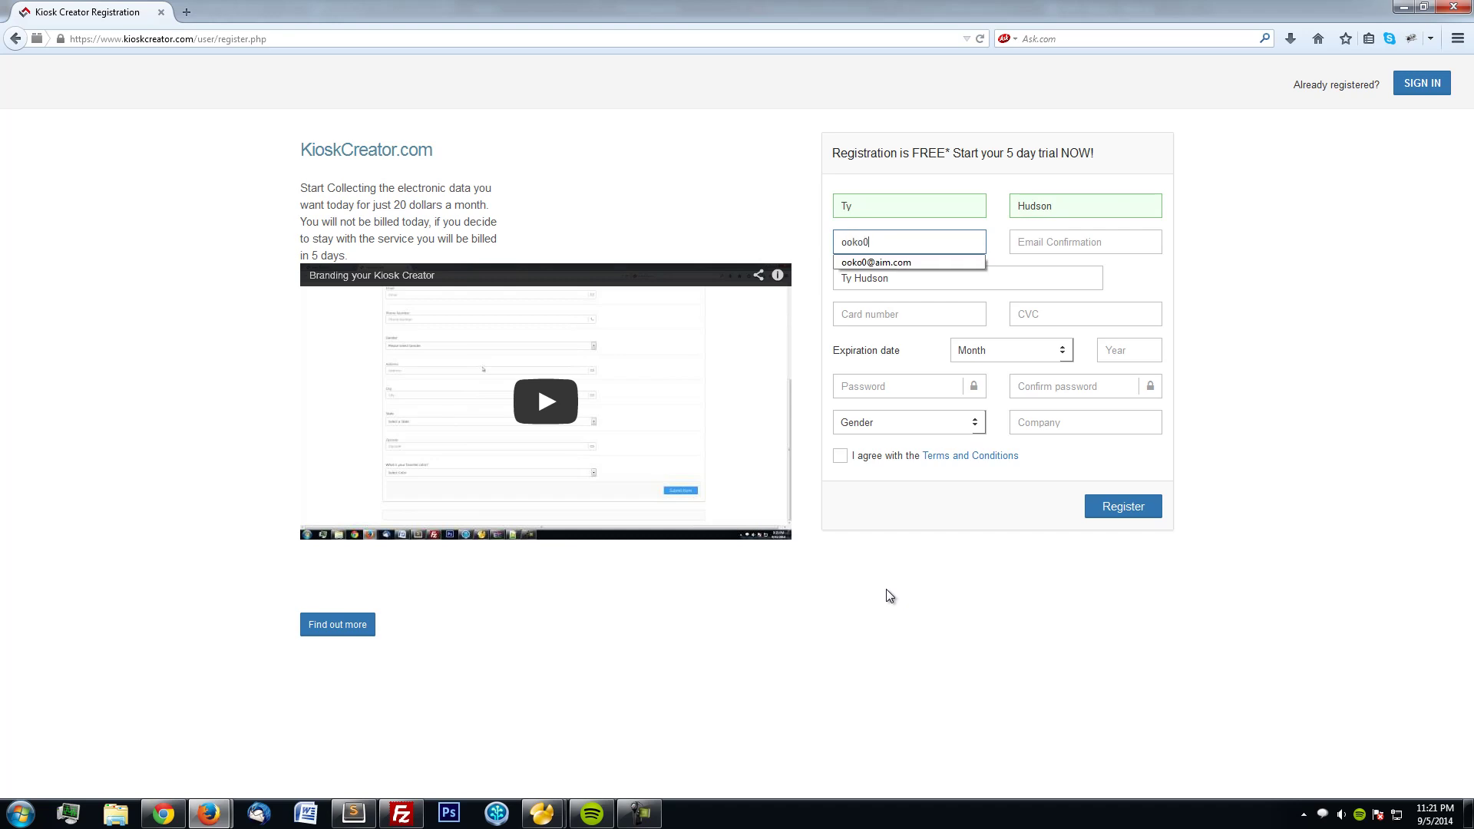
key("Down")
key("Tab")
type("ook")
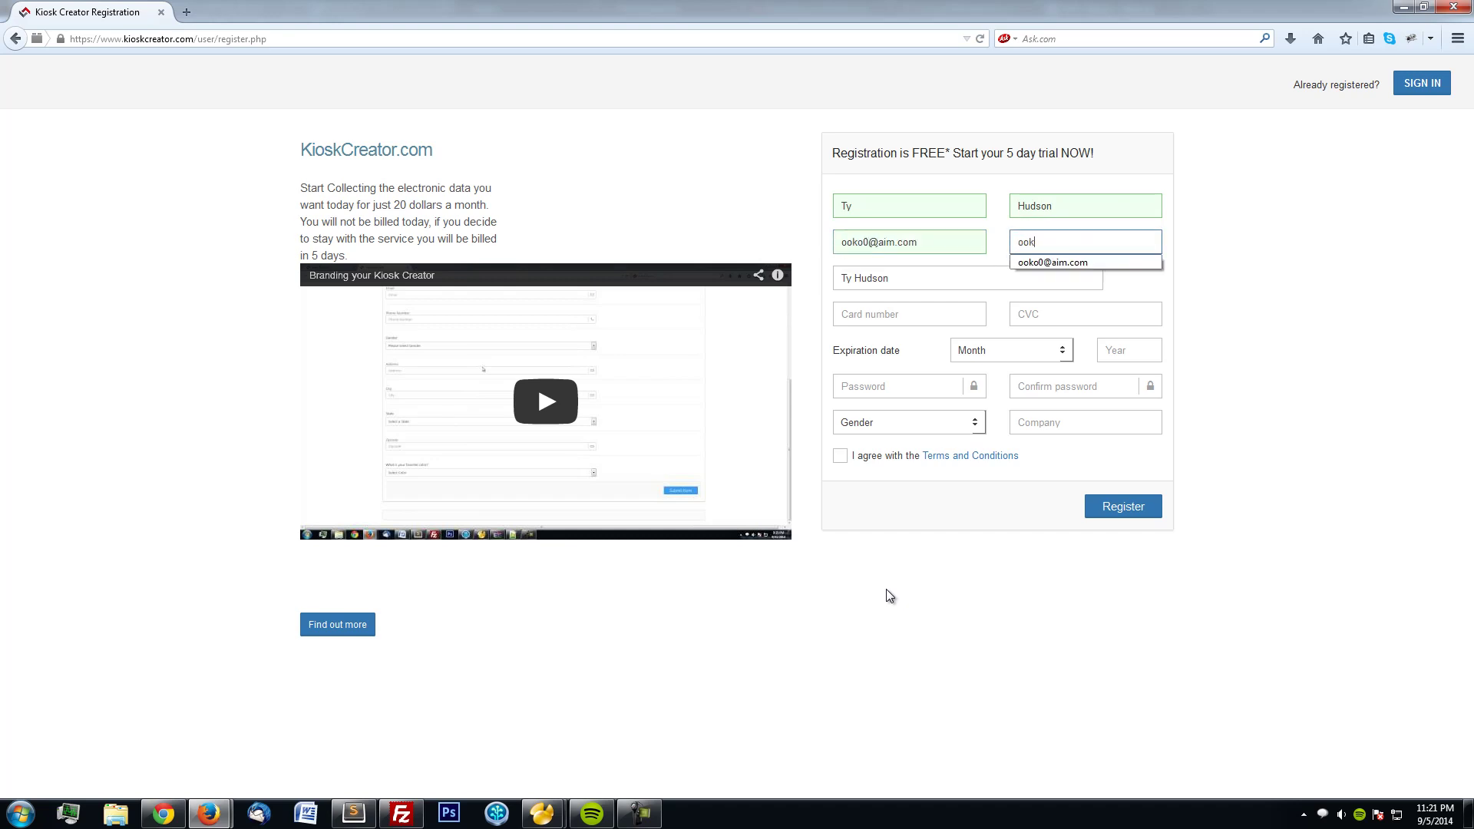
key("Down")
key("Tab")
key("Tab")
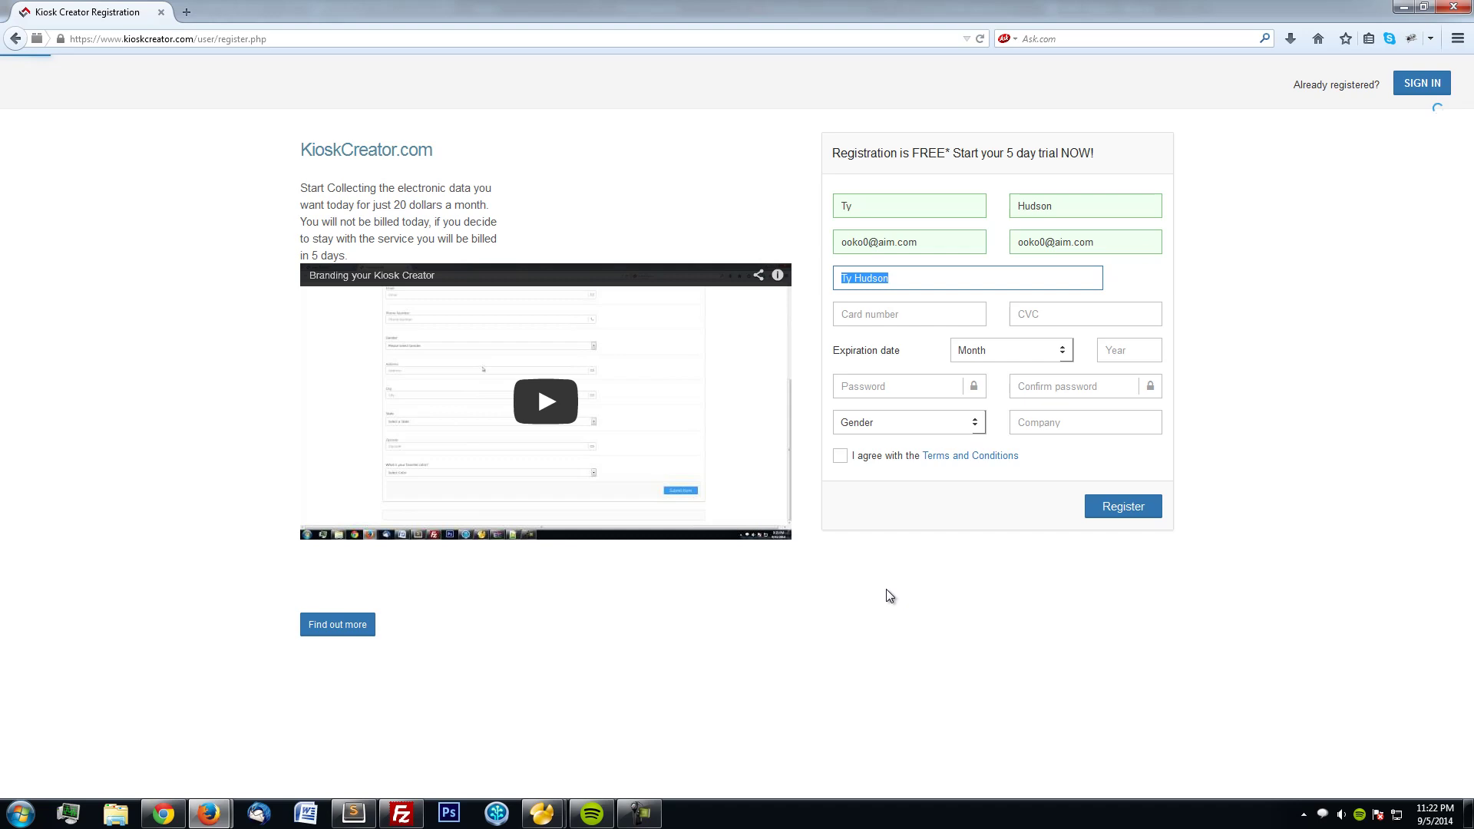
key("Tab")
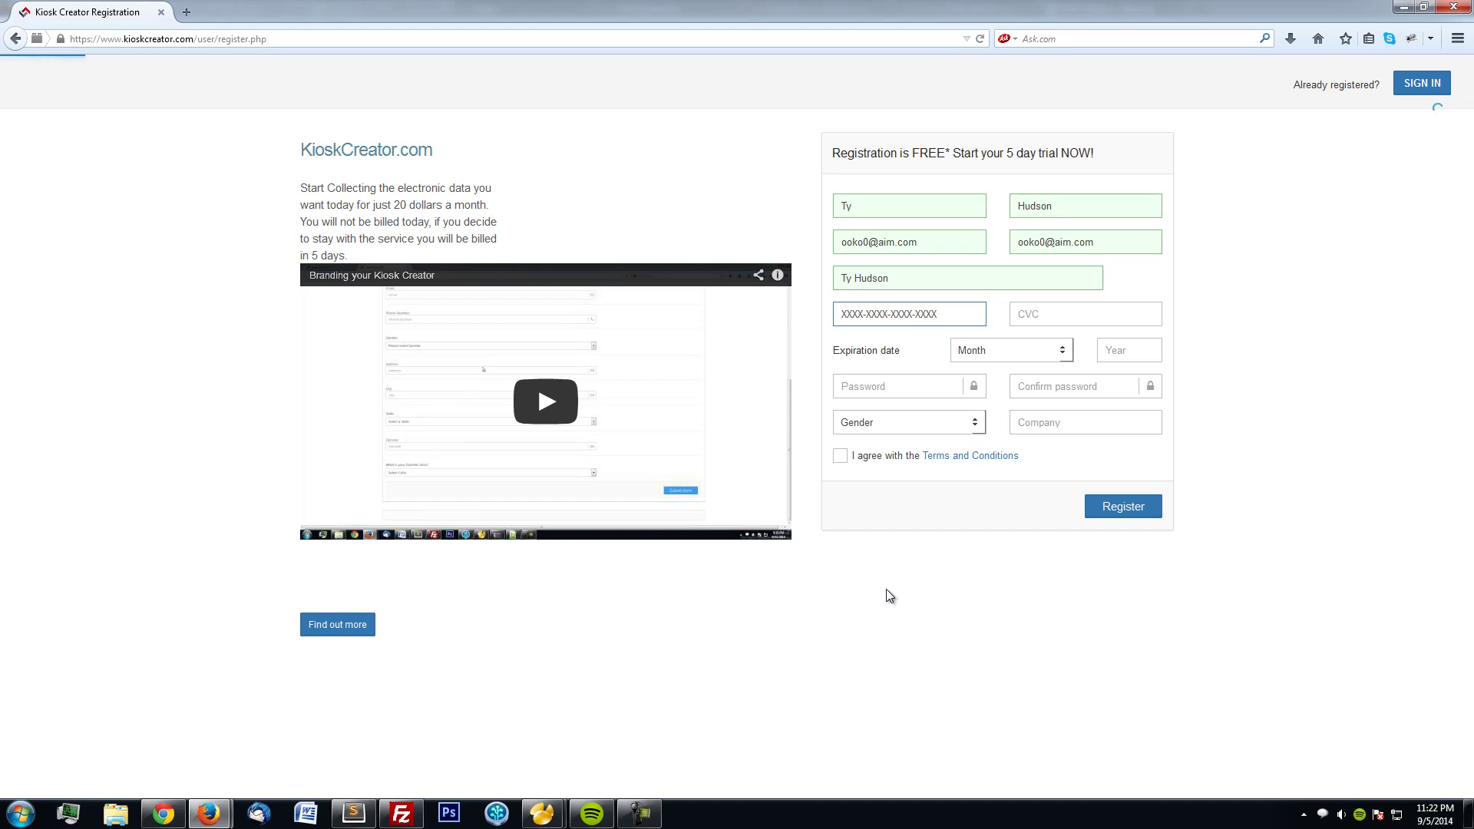
type("4242-424")
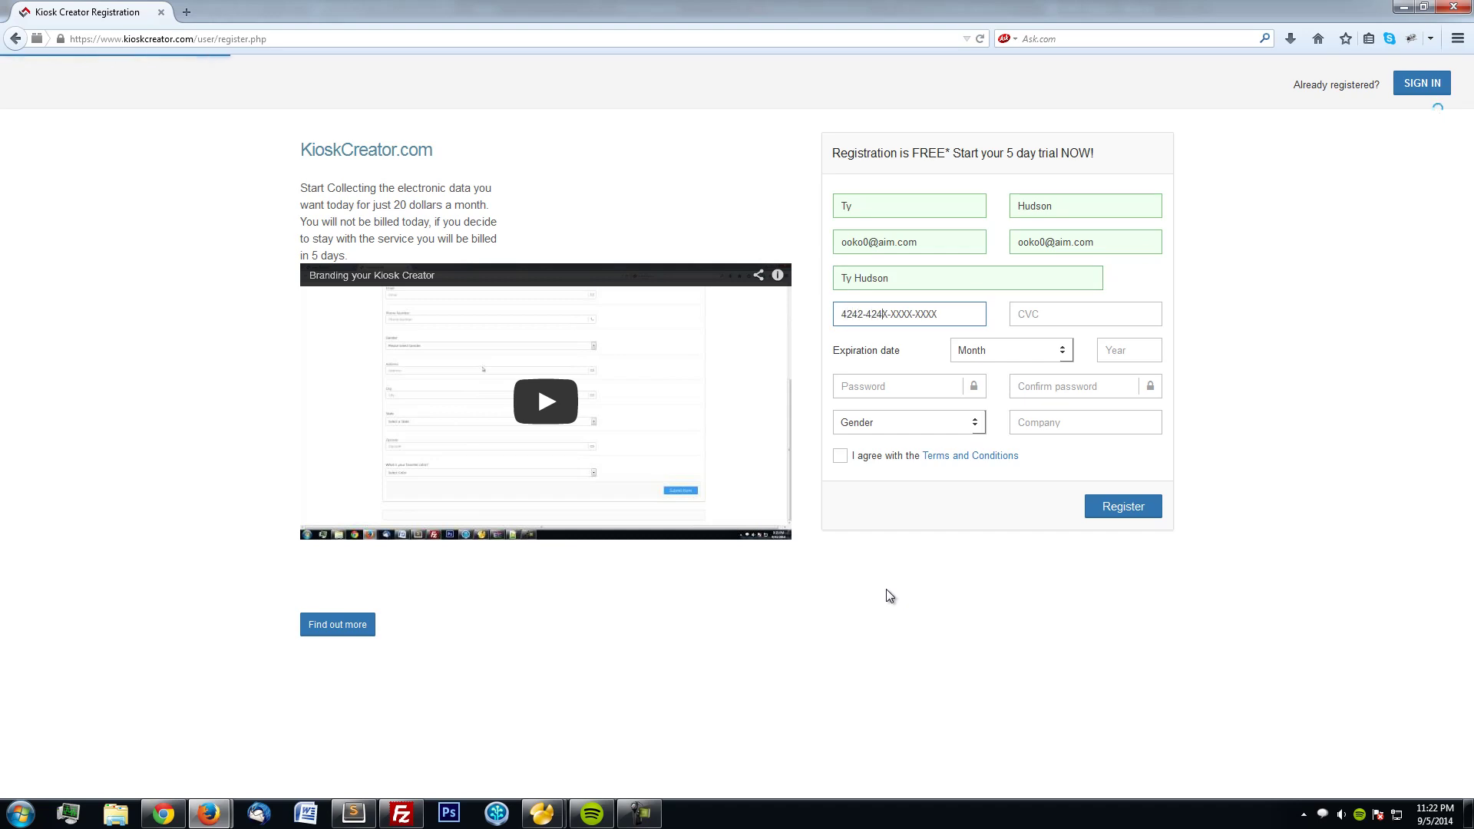
type("2-4242-42")
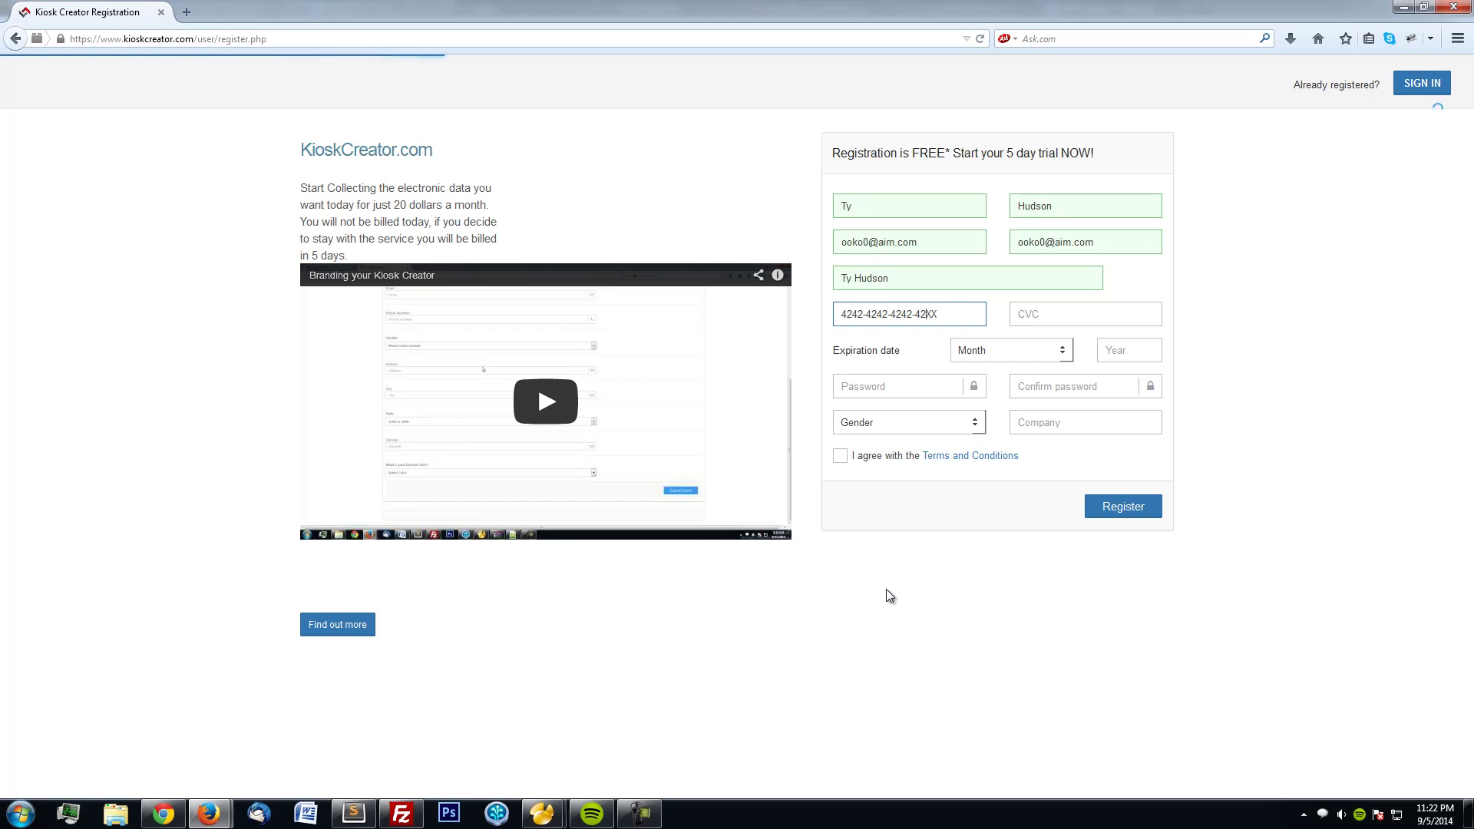
type("42")
key("Tab")
type("123")
key("Tab")
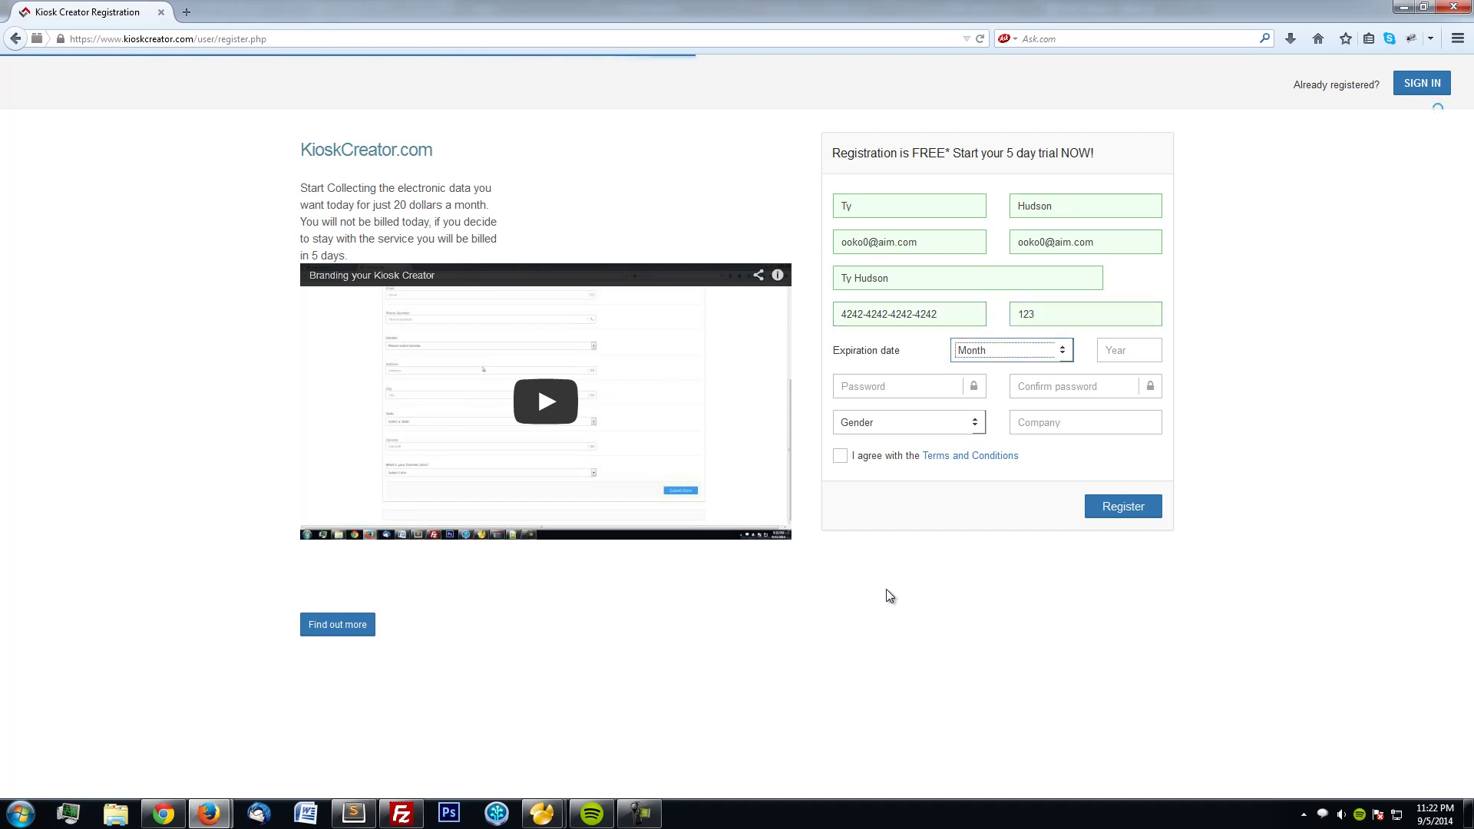
key("m")
key("m")
key("m")
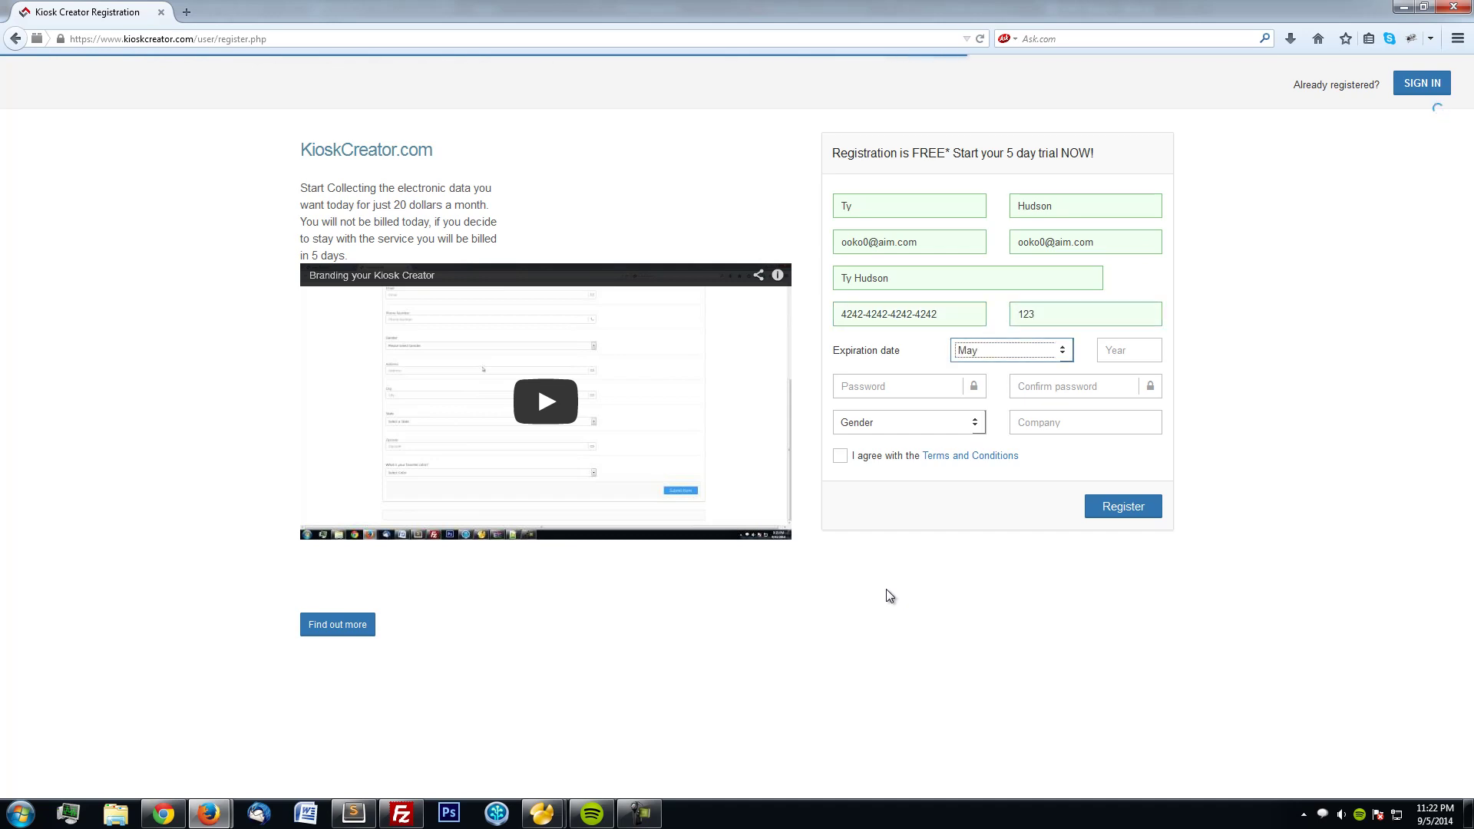
key("Tab")
type("2017")
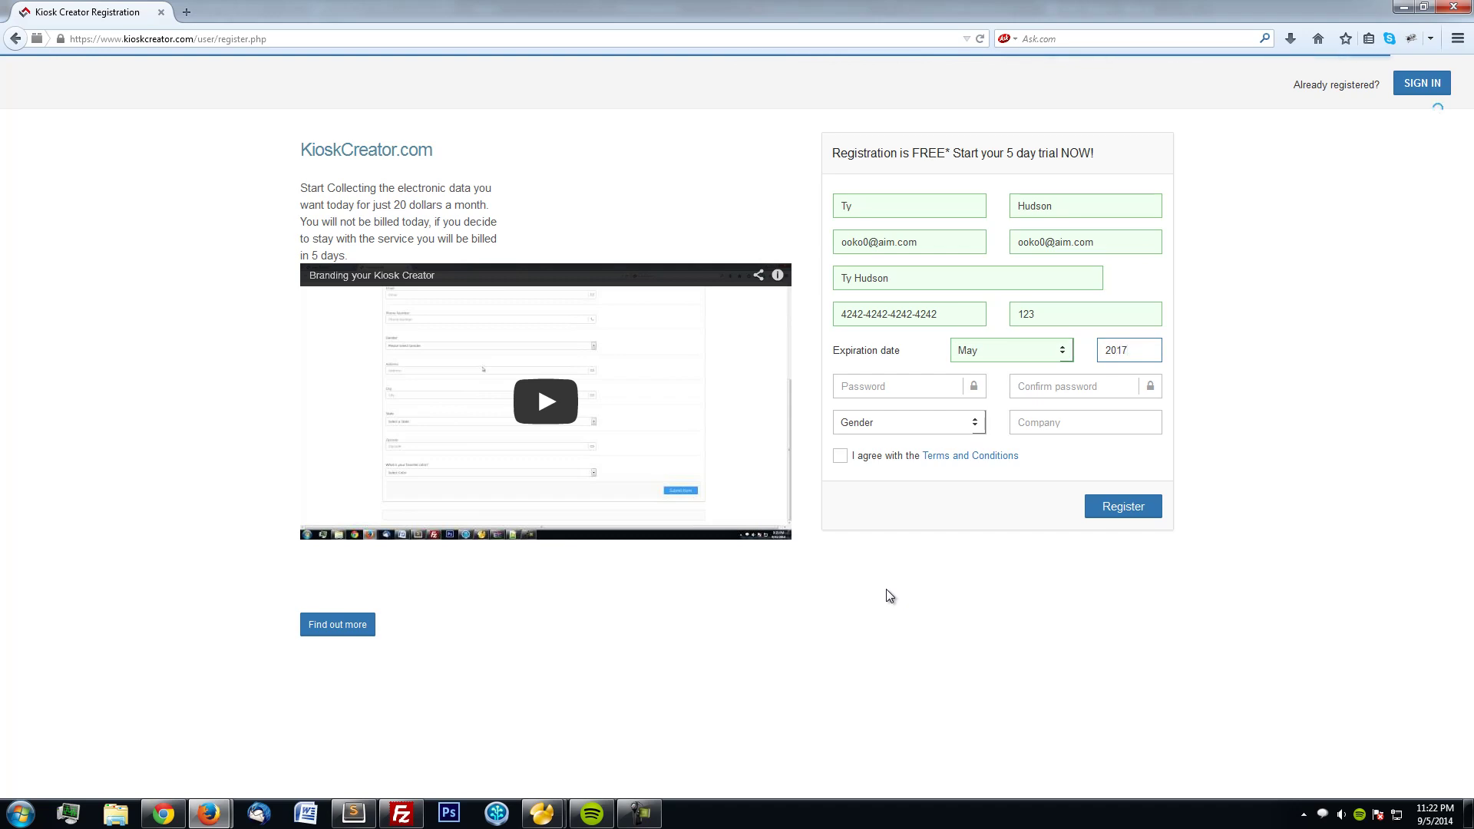
key("Tab")
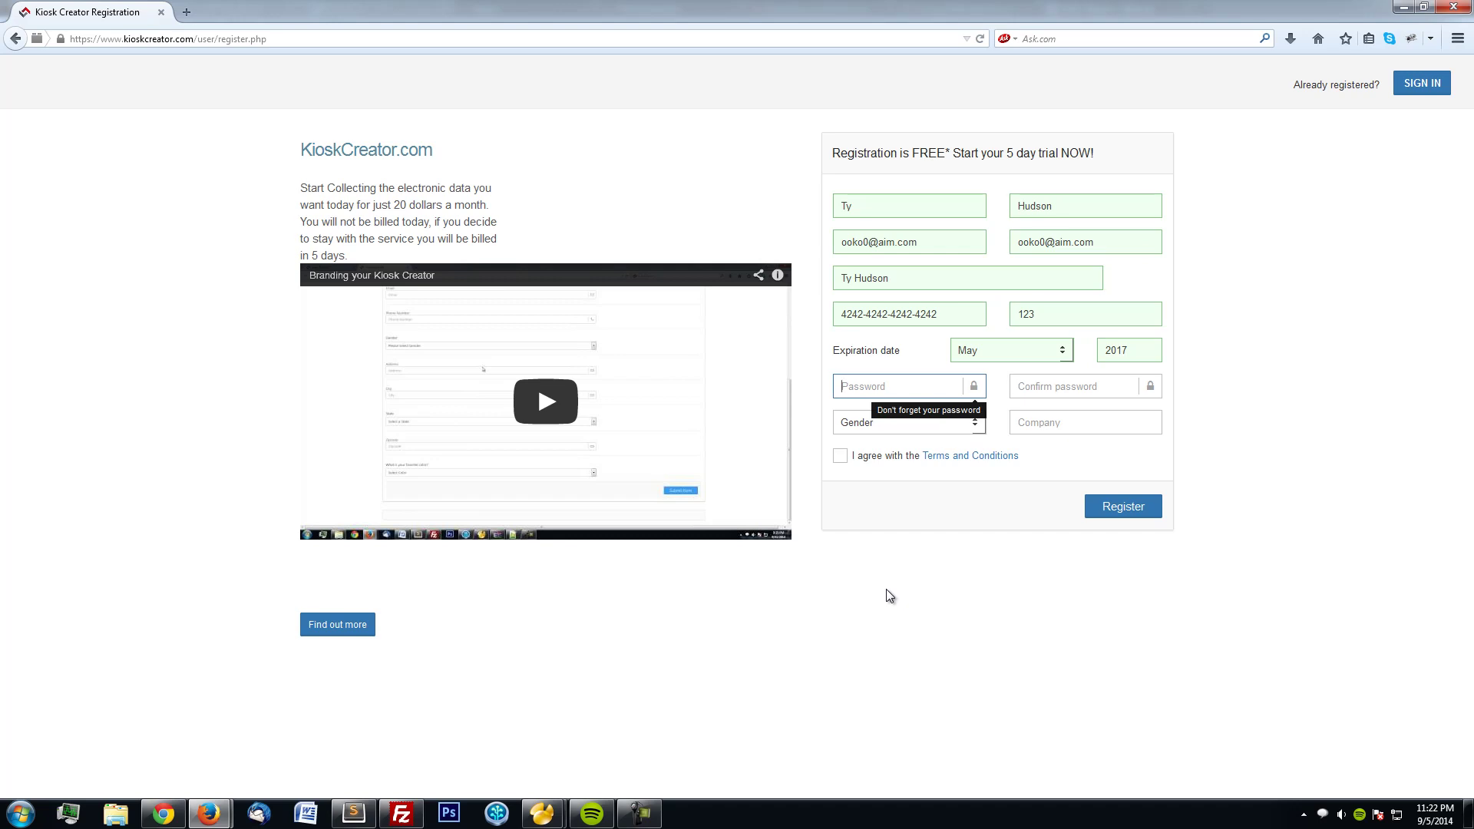
- Enter and confirm the password, and set Gender to Male
key("Tab")
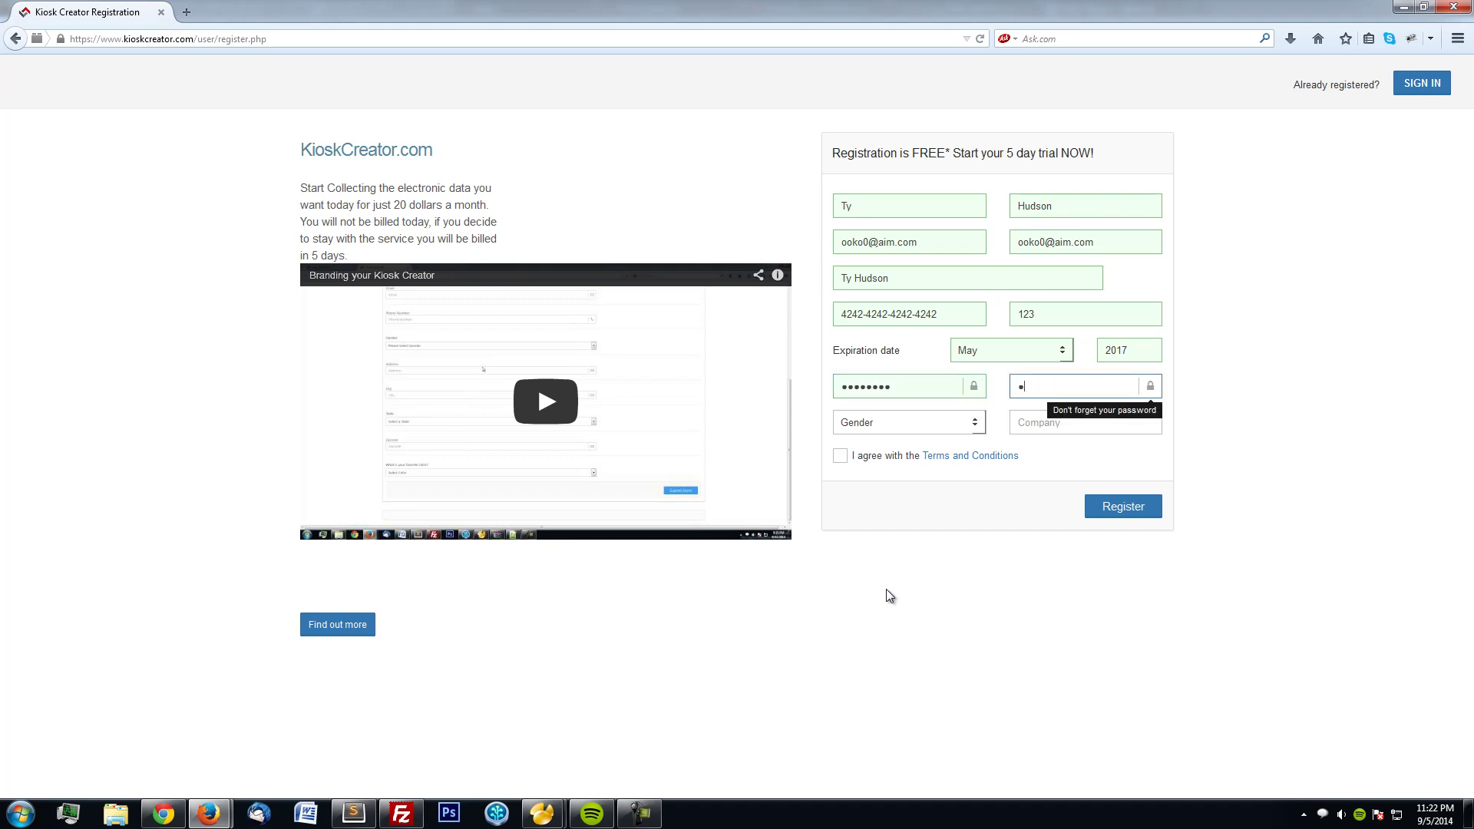
key("Tab")
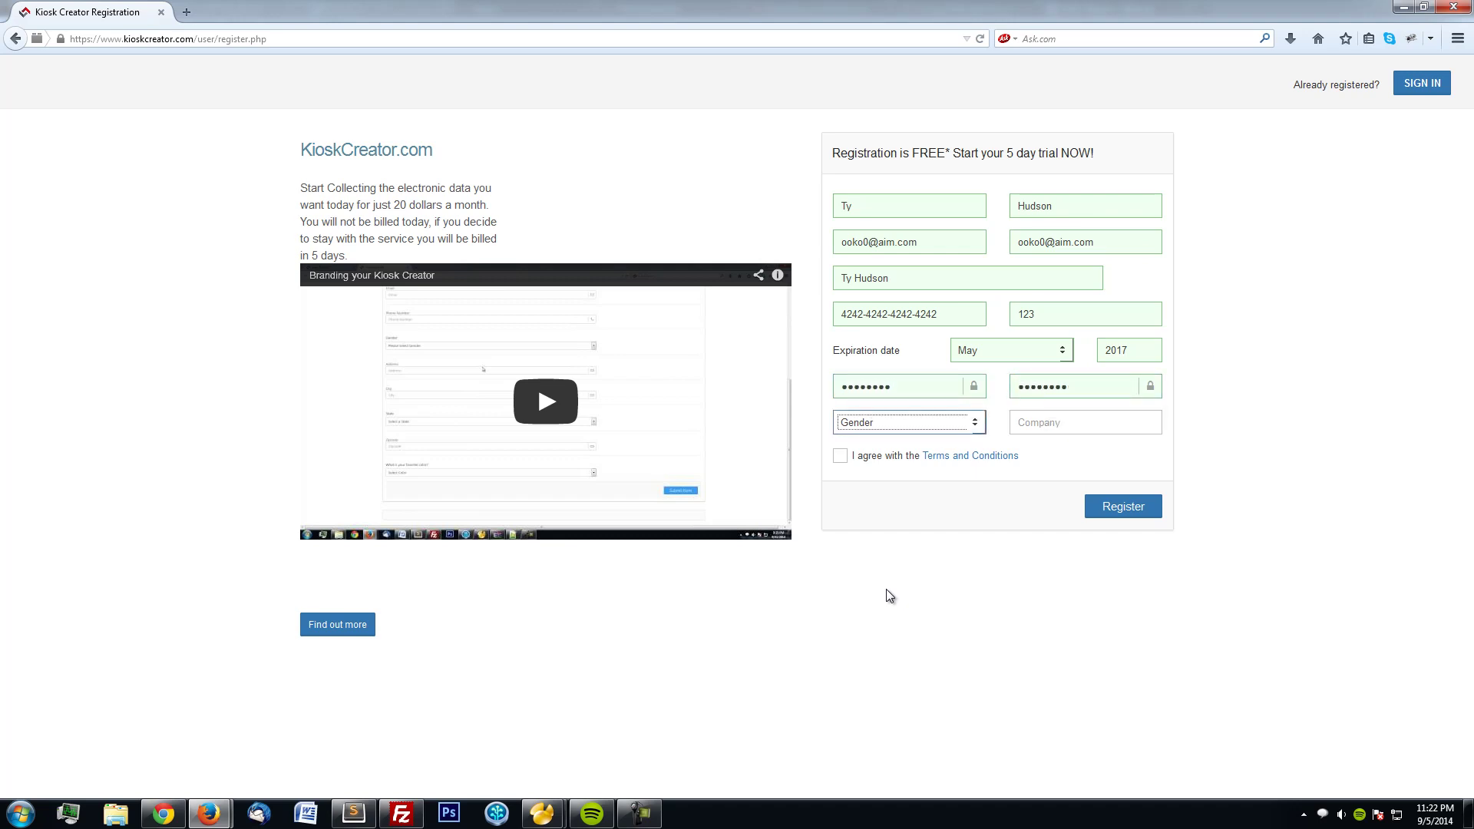
key("Down")
- Accept the suggested company name, agree to the Terms and Conditions, and register
key("Tab")
type("Ty")
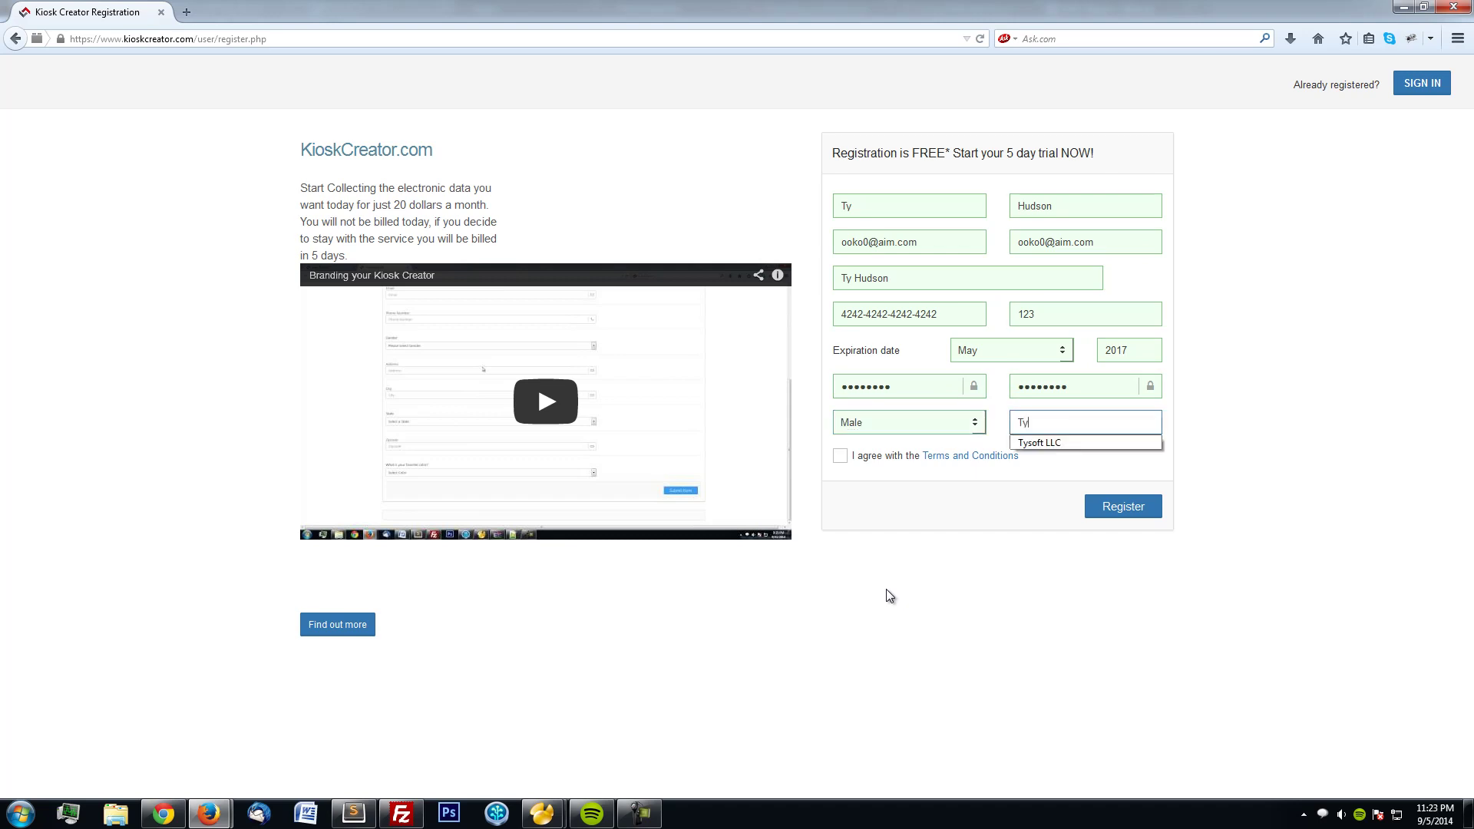
key("Down")
key("Return")
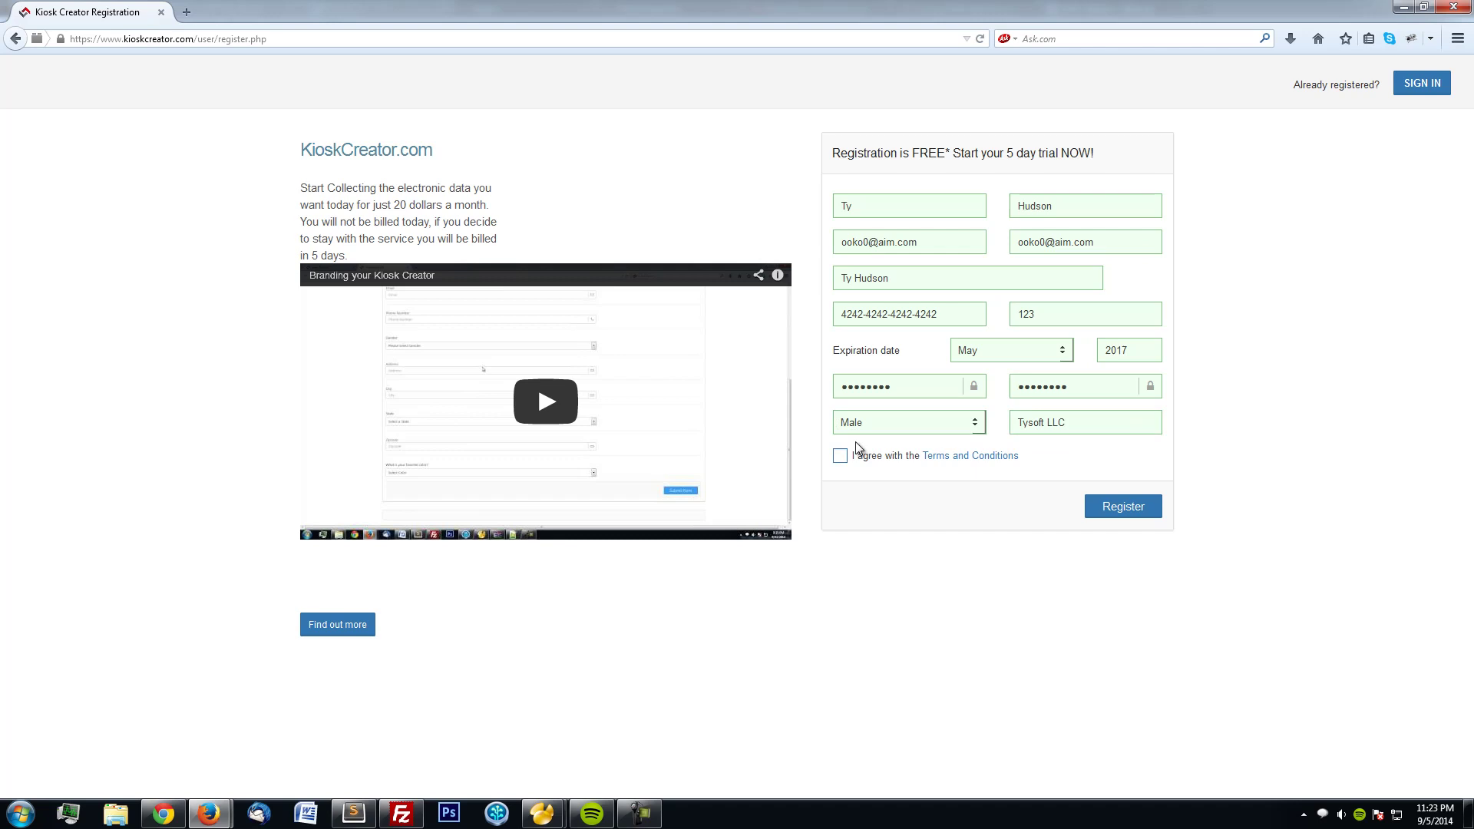
left_click(840, 456)
left_click(1123, 507)
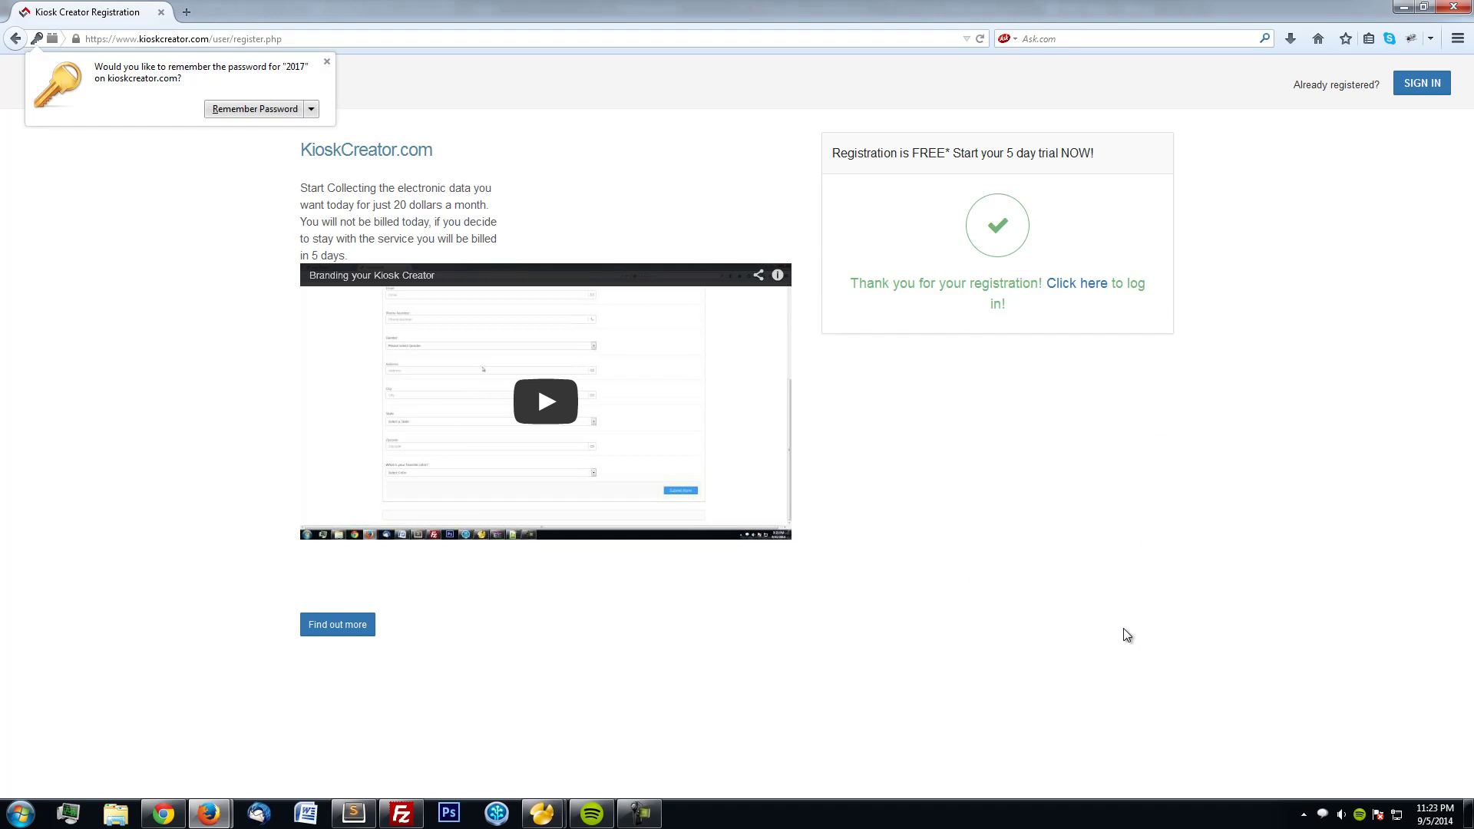
- Follow the 'Click here' link in the thank-you message to the login page
left_click(1077, 286)
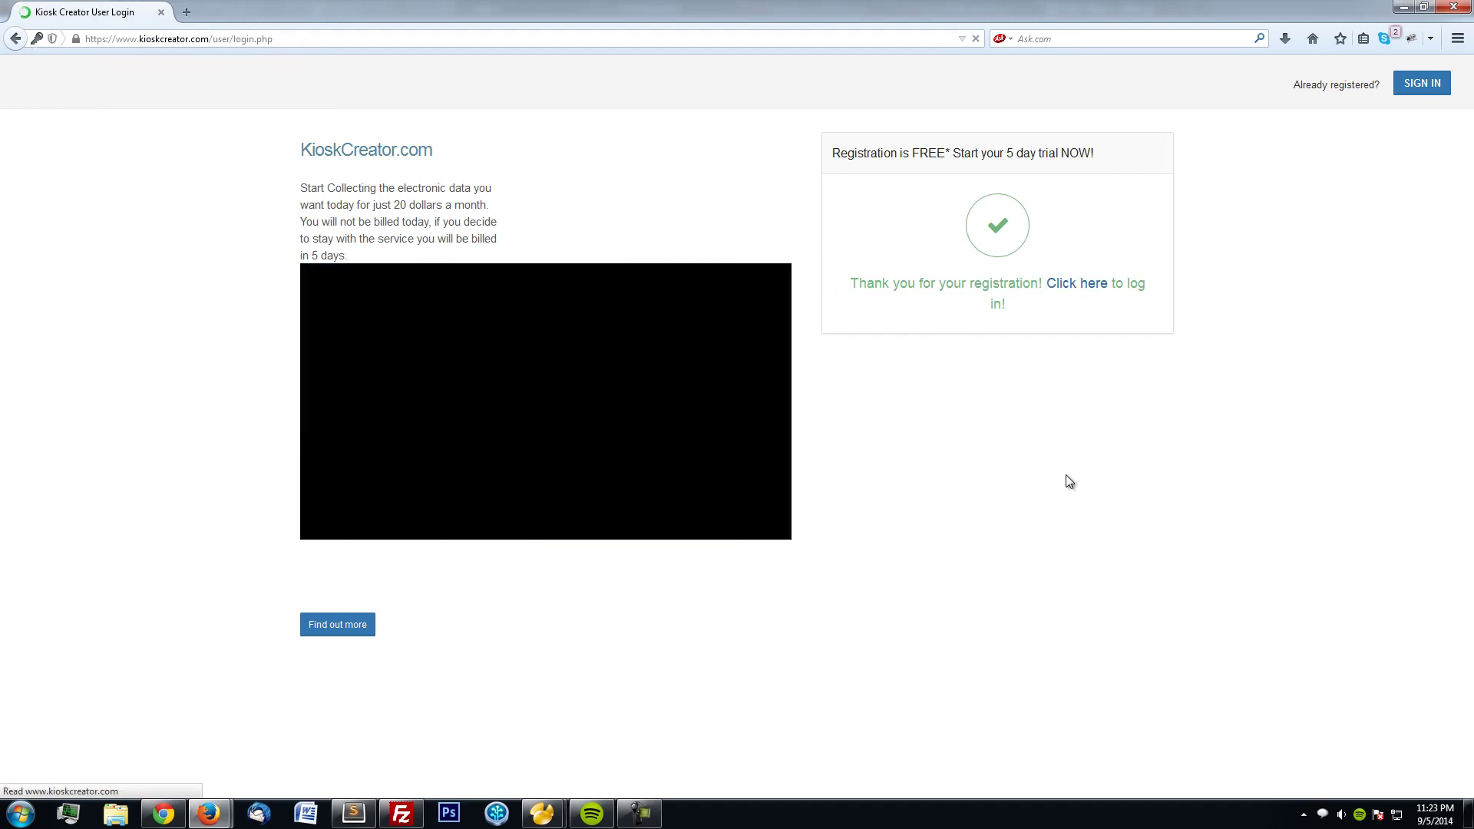